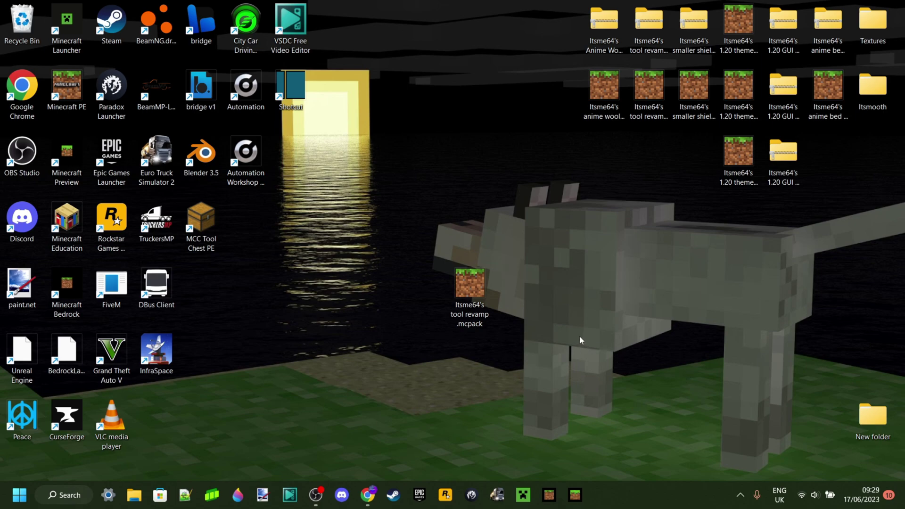
Step: Import the Itsme64's tool revamp .mcpack file from the desktop by opening it with Minecraft
drag(402, 244, 547, 363)
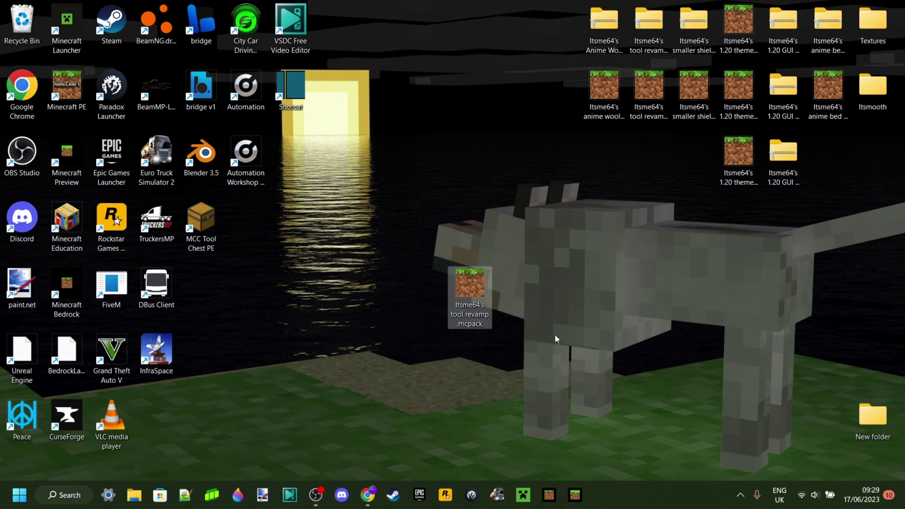
click(524, 319)
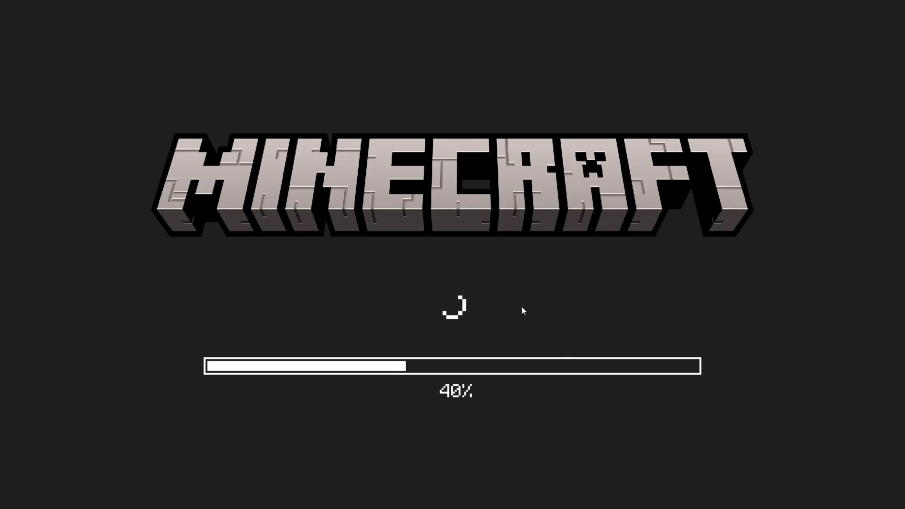
click(898, 9)
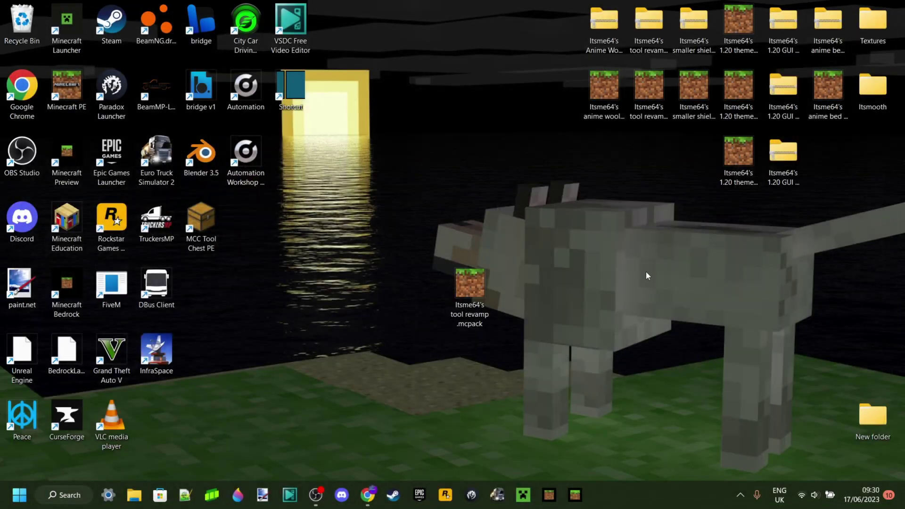
right_click(467, 282)
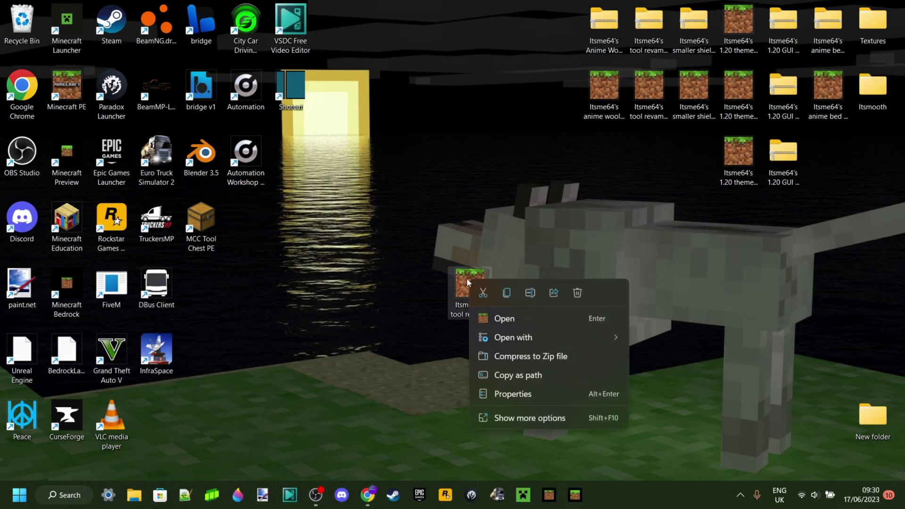
mouse_move(573, 340)
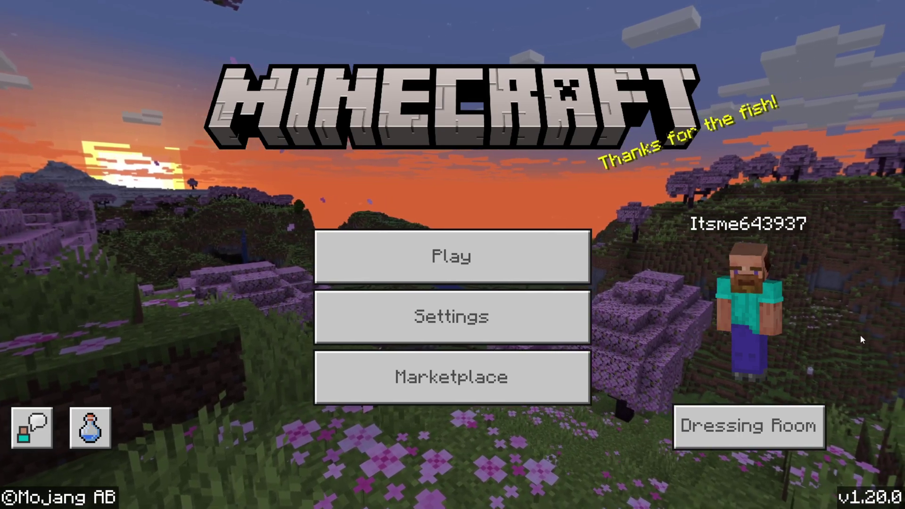
Step: Open the Global Resources settings and expand the list of owned packs
click(538, 327)
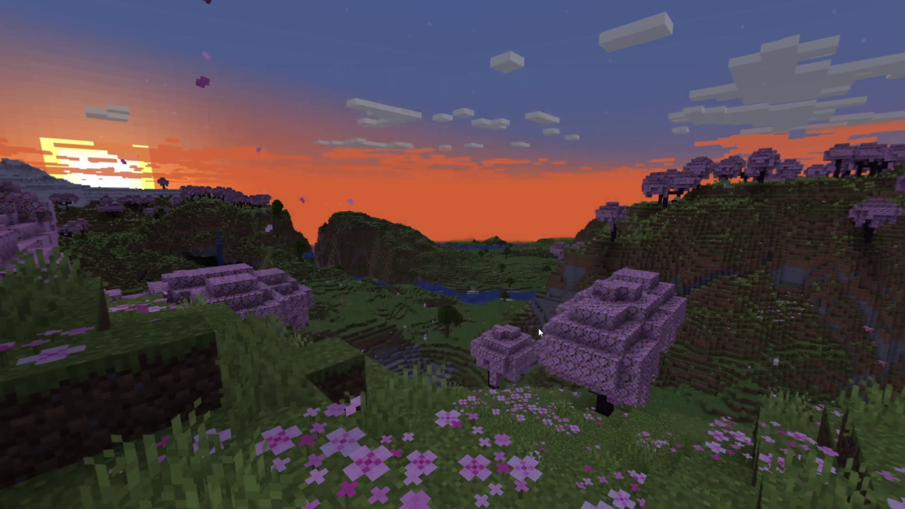
scroll(212, 313, down, 7)
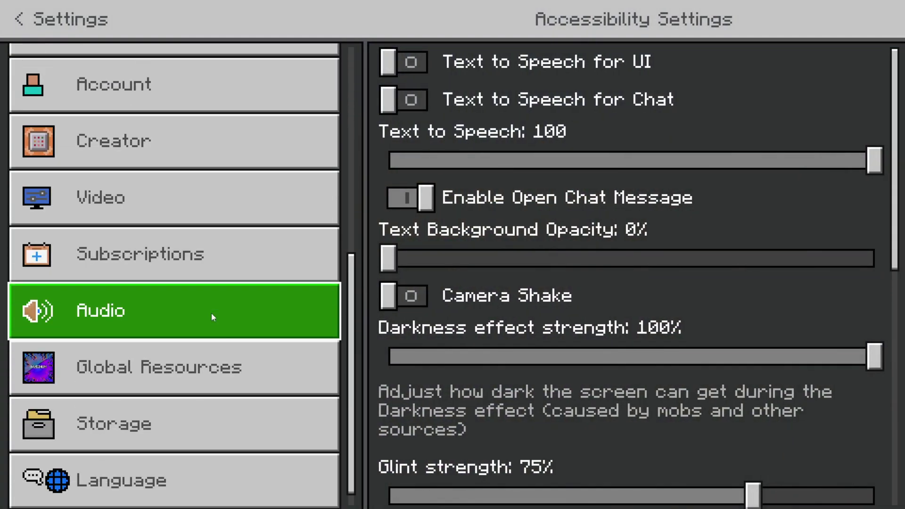
click(180, 377)
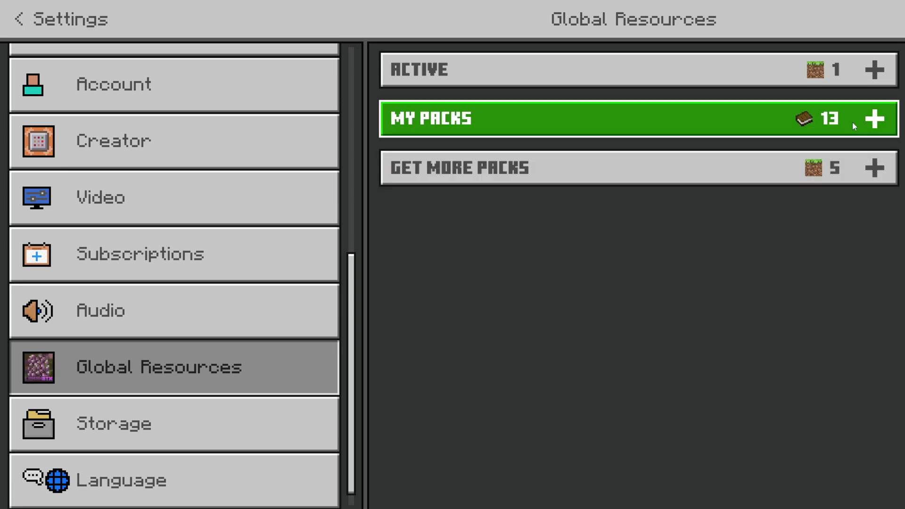
click(724, 118)
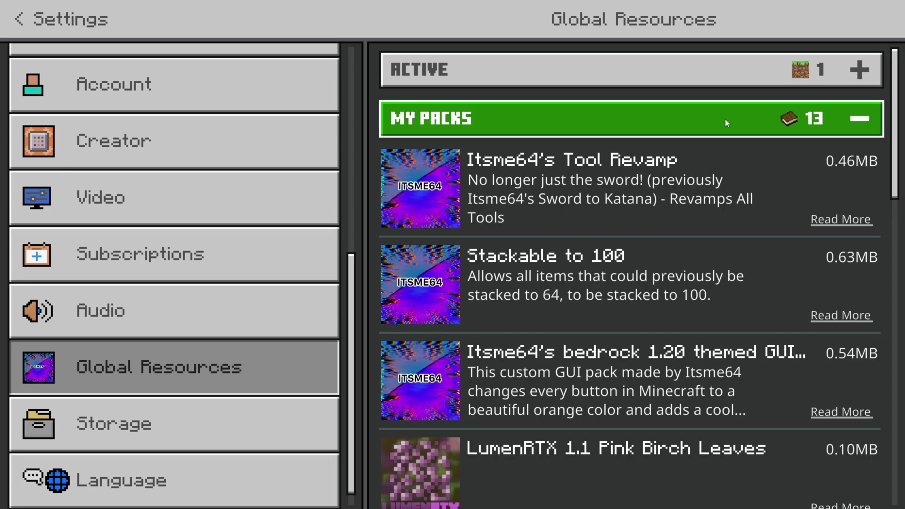
Step: Activate the Itsme64's Tool Revamp pack in the global resources and expand the list of active packs
scroll(724, 155, down, 3)
scroll(725, 160, down, 10)
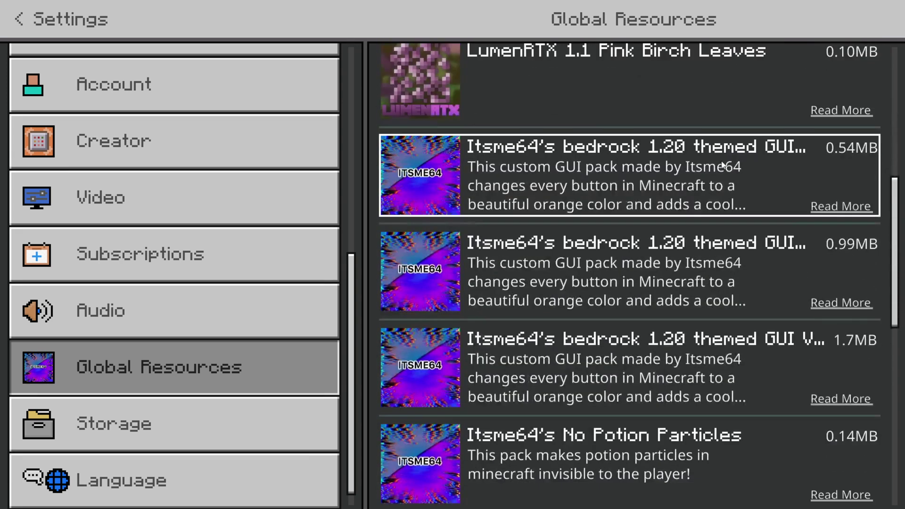
scroll(714, 221, down, 1)
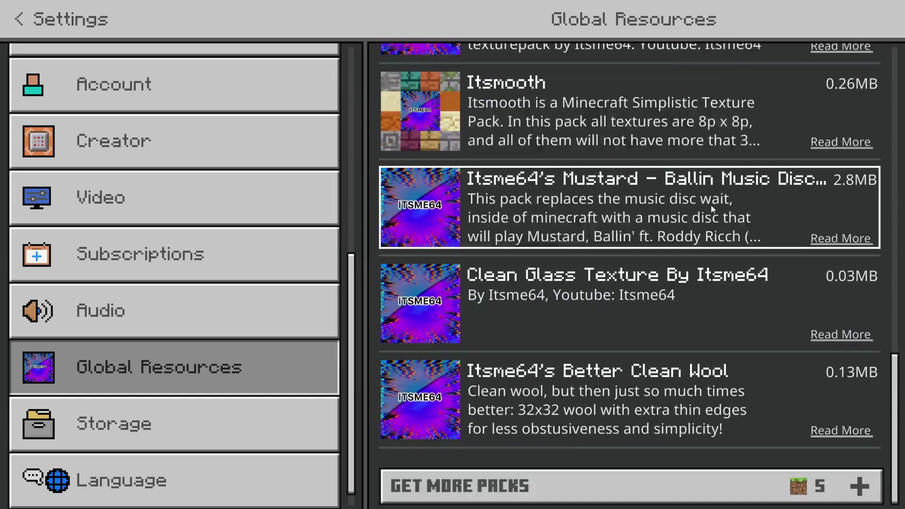
scroll(683, 316, up, 4)
scroll(693, 333, up, 10)
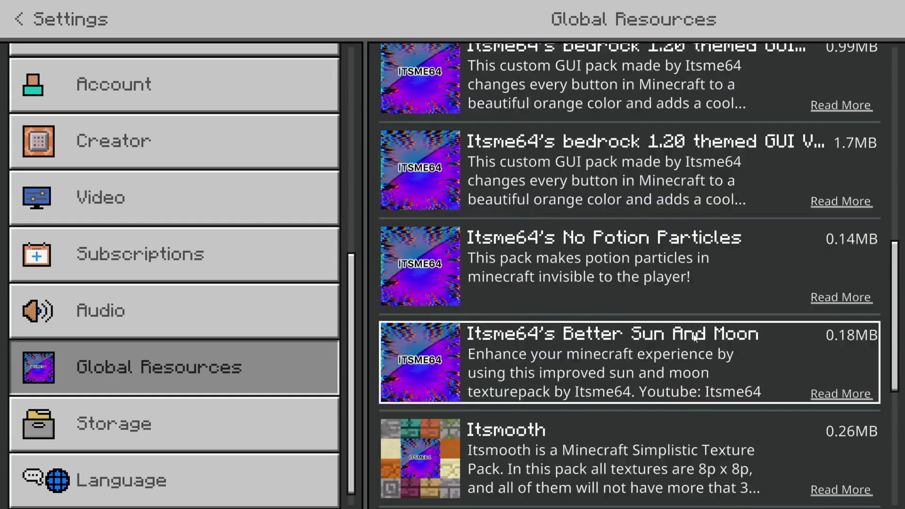
scroll(698, 337, up, 4)
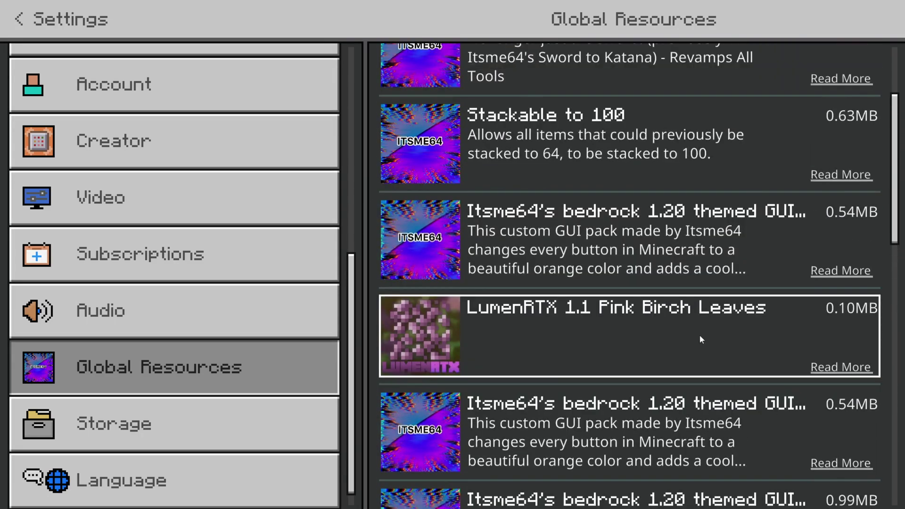
click(689, 188)
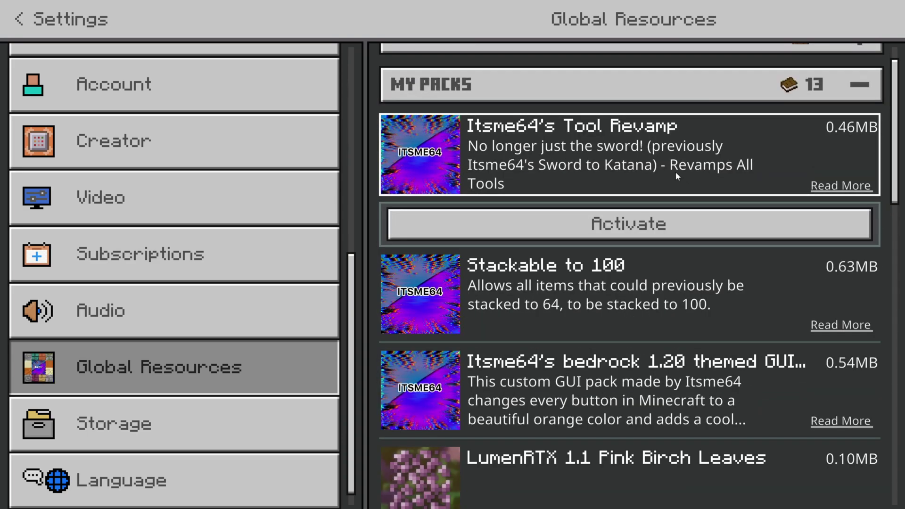
scroll(681, 231, up, 1)
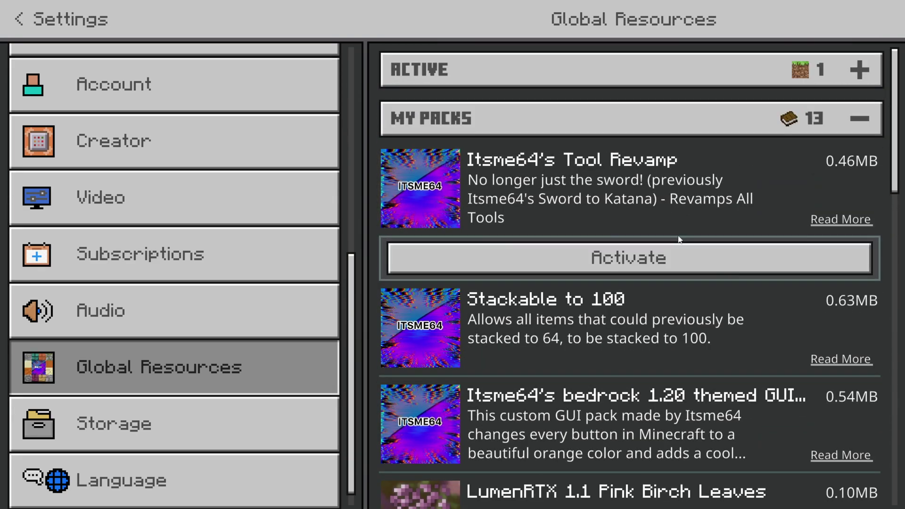
click(655, 258)
click(650, 135)
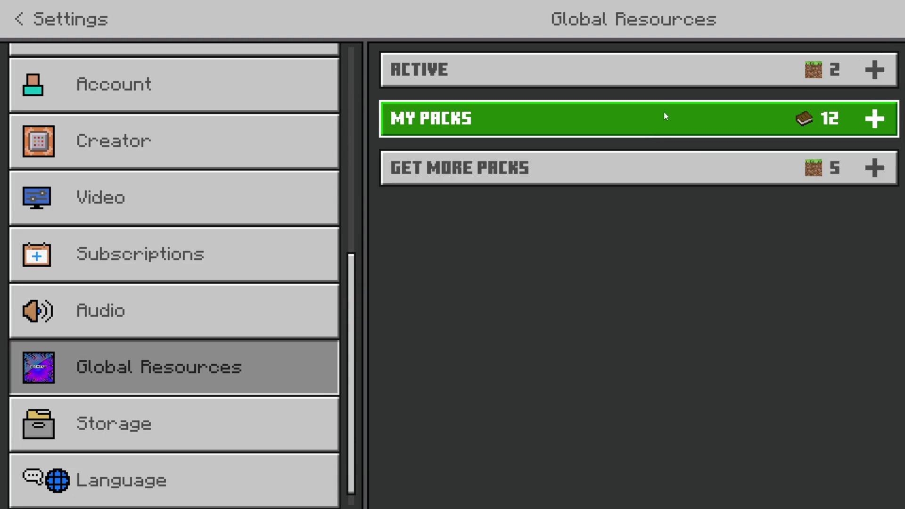
click(684, 66)
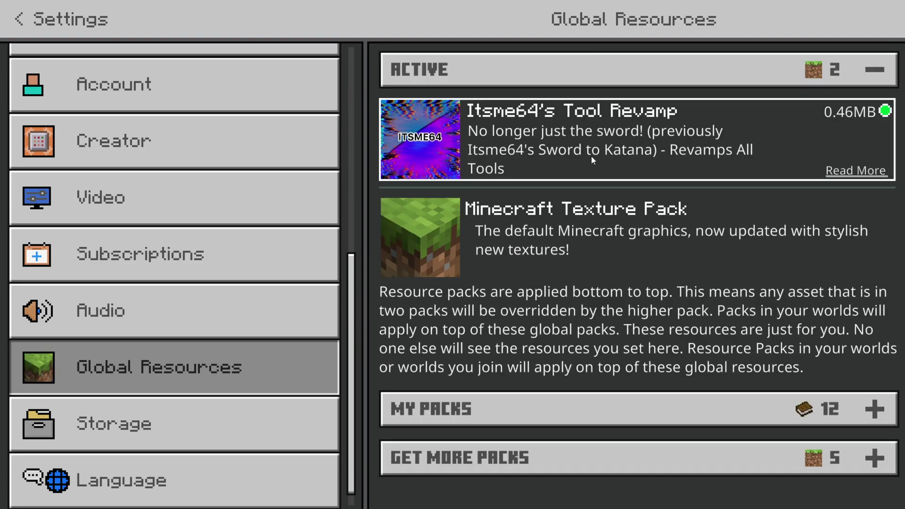
Step: Try to activate the Stackable to 100 pack in the global resources despite its missing dependencies
click(582, 398)
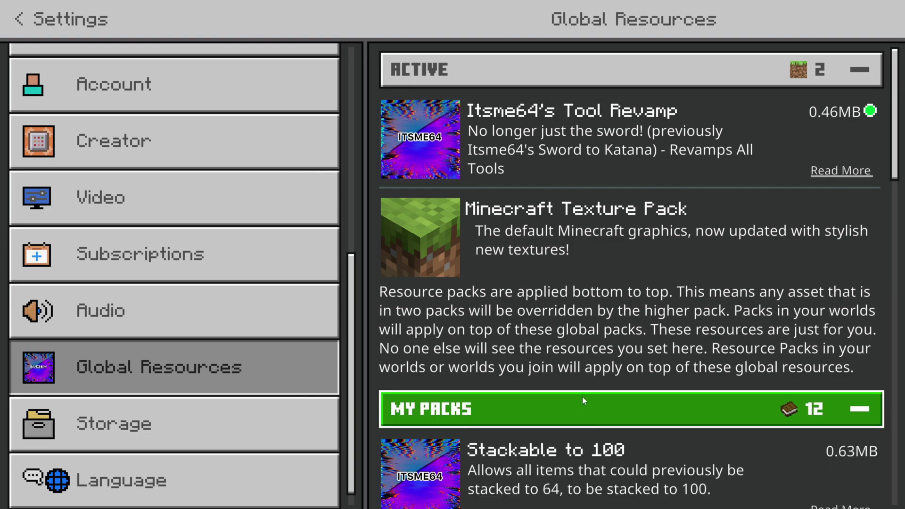
scroll(586, 395, down, 3)
click(586, 395)
click(582, 466)
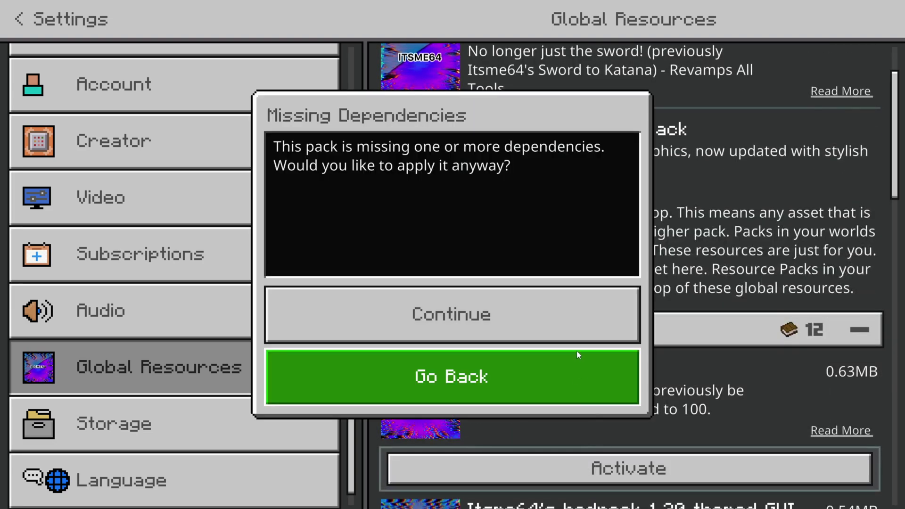
click(575, 318)
Step: Activate the Itsme64's bedrock 1.20 themed GUI pack globally, raise Itsme64's Tool Revamp above it, and leave the settings
click(612, 406)
click(615, 430)
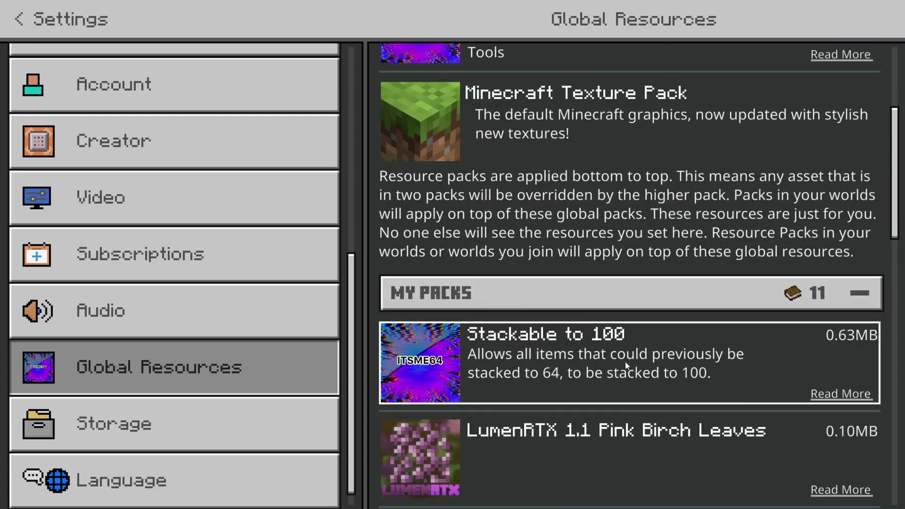
click(702, 227)
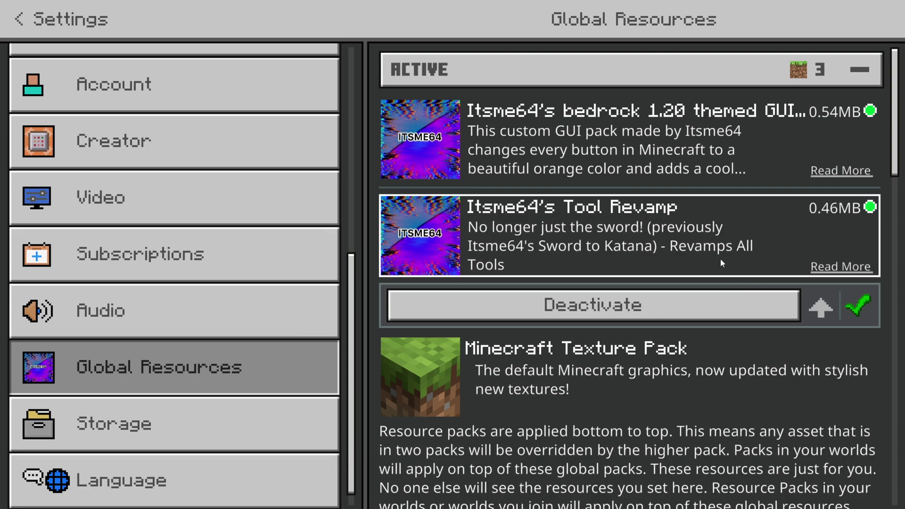
click(822, 308)
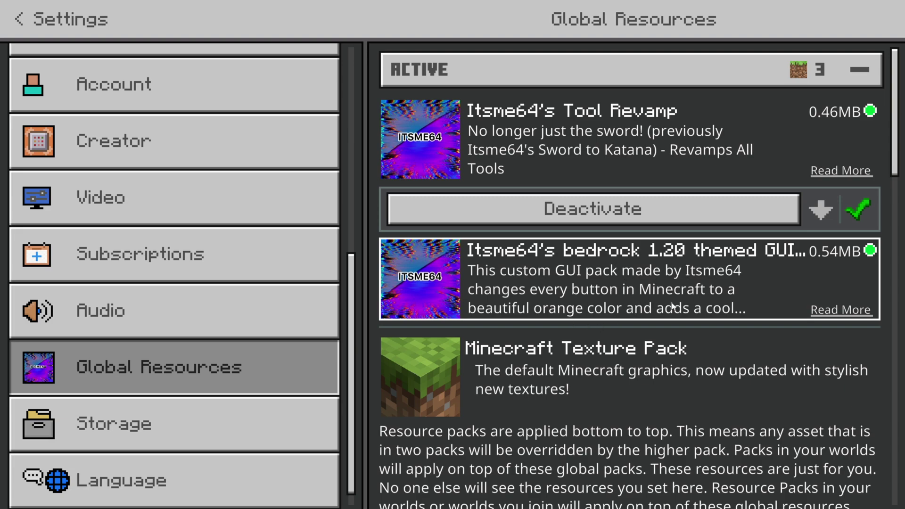
click(18, 26)
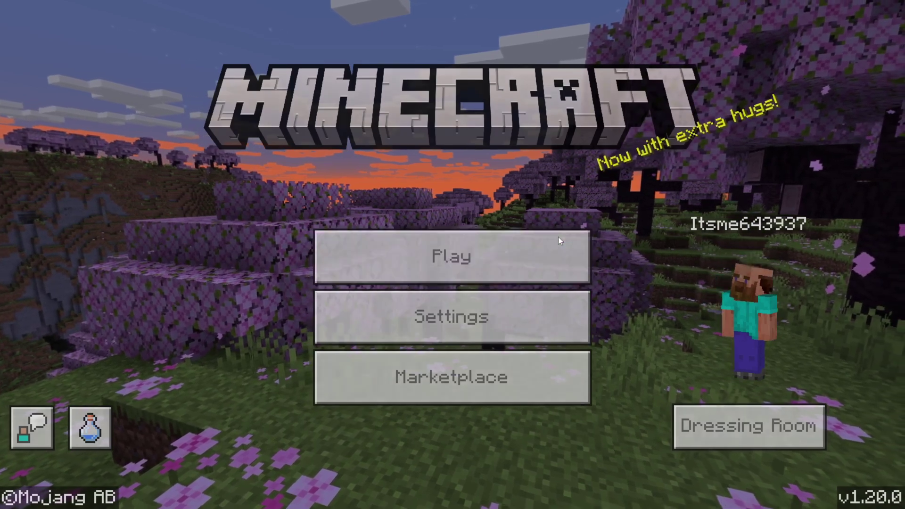
Step: Look over the available worlds and the featured servers, and return to the worlds list
click(558, 237)
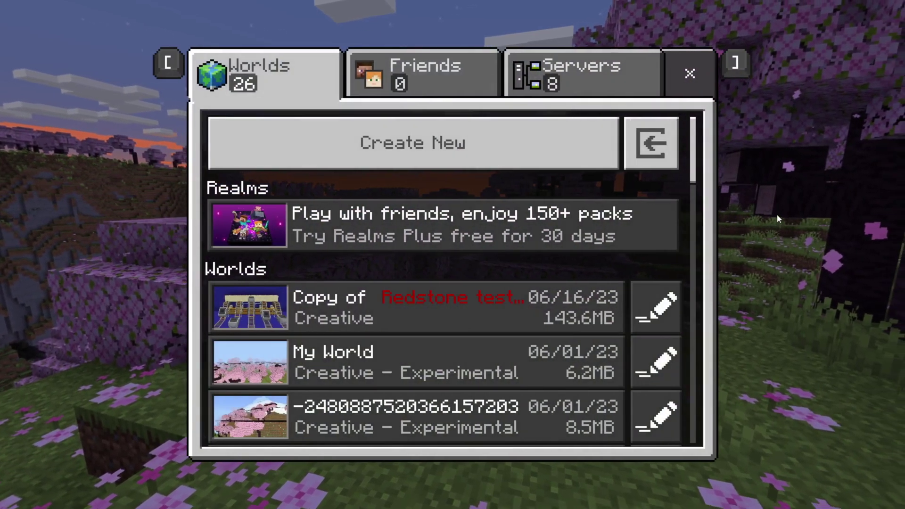
scroll(537, 283, down, 5)
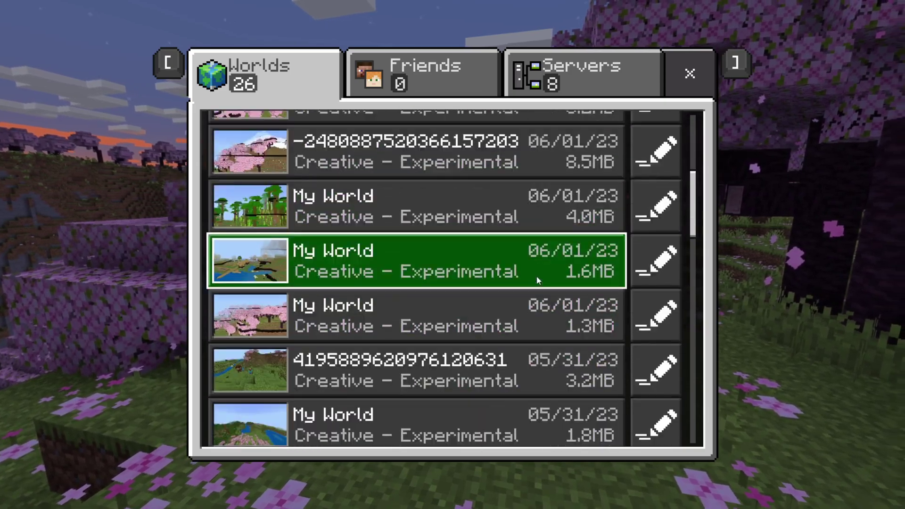
scroll(539, 281, up, 4)
scroll(539, 281, up, 2)
click(565, 85)
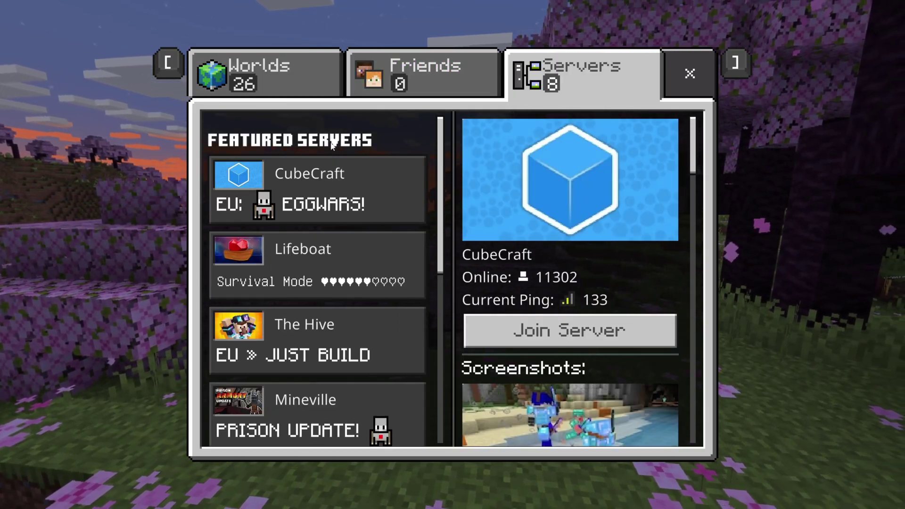
click(293, 76)
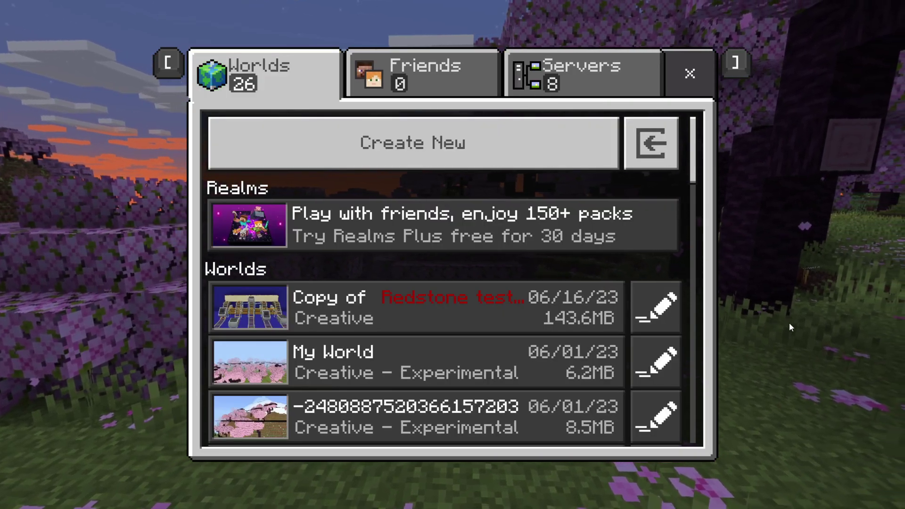
Step: Activate Itsme64's Tool Revamp in the resource packs of the world "Copy of Redstone test 1.15 - 1.17" and list its active packs
click(659, 307)
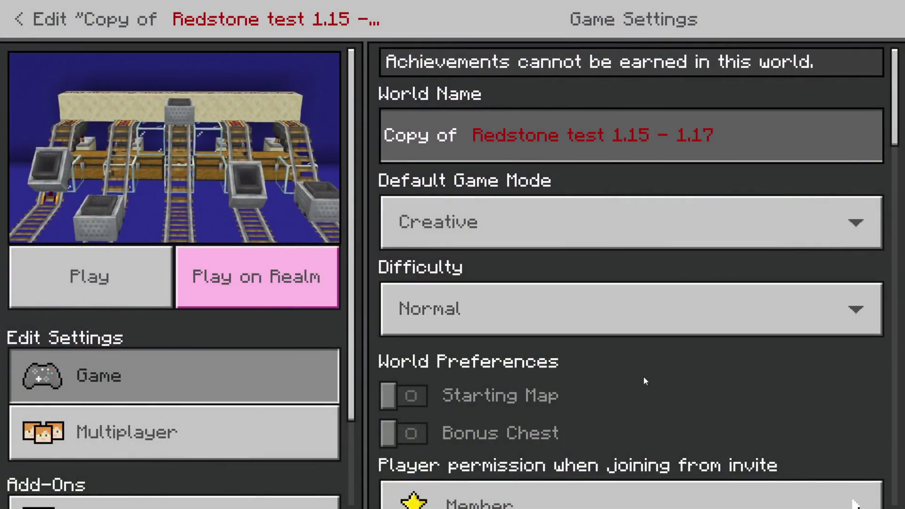
scroll(287, 362, down, 2)
click(299, 414)
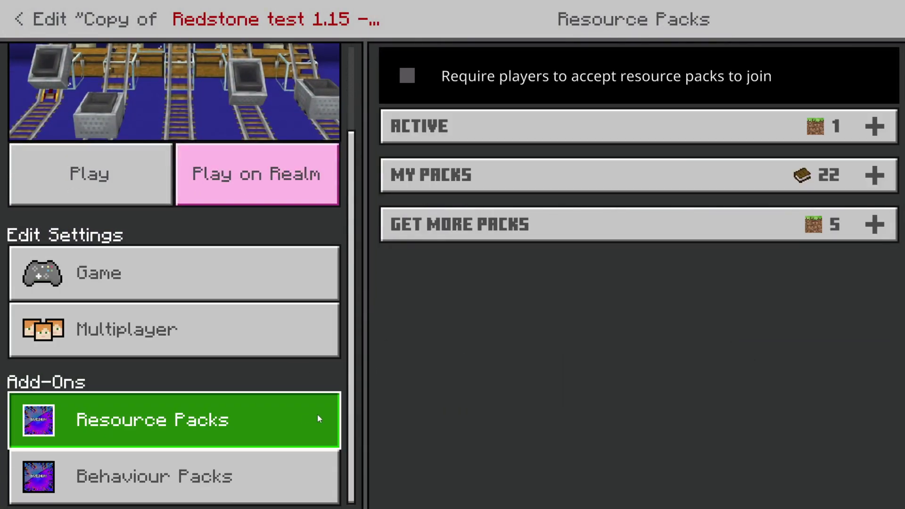
click(648, 191)
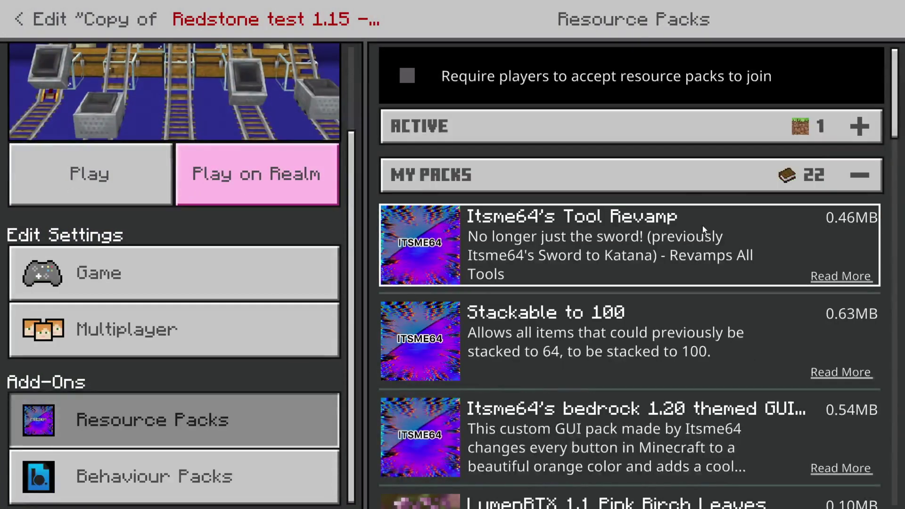
click(671, 311)
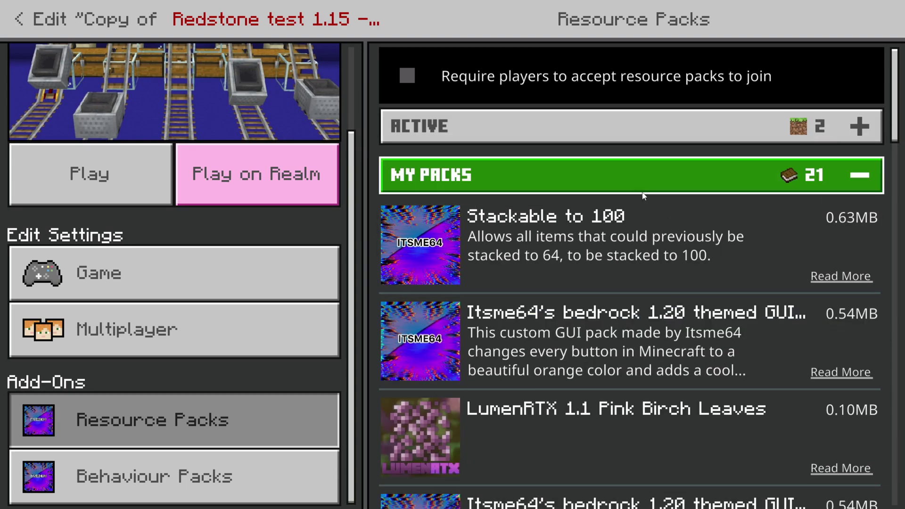
click(643, 188)
click(642, 131)
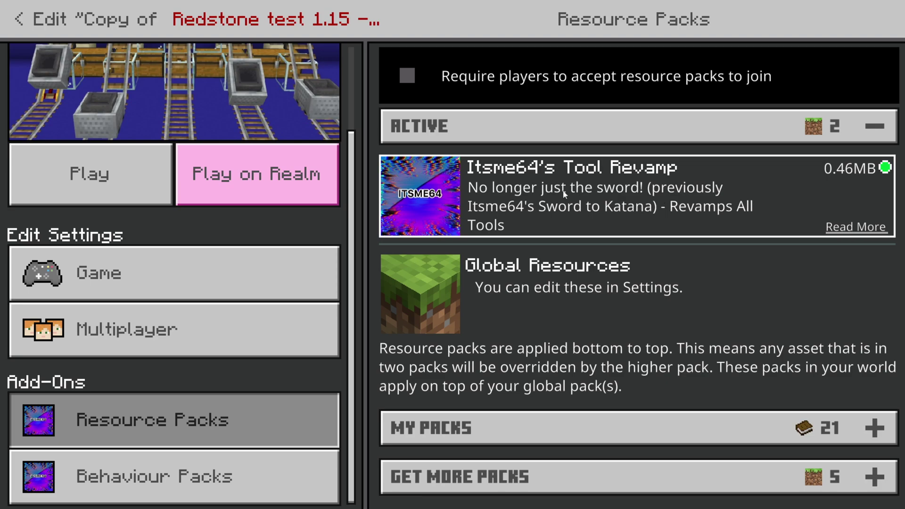
Step: Deactivate Itsme64's Tool Revamp in the world's resource packs and leave the world settings
scroll(310, 133, up, 3)
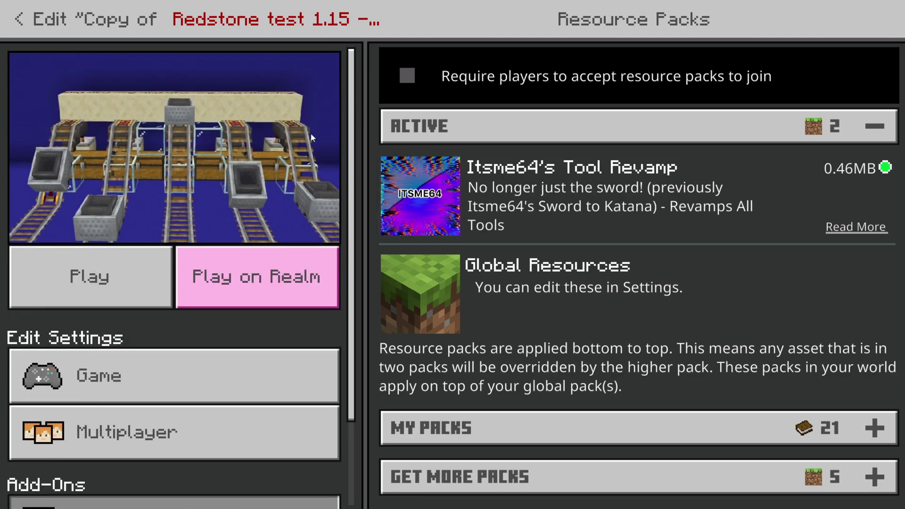
click(545, 193)
click(583, 265)
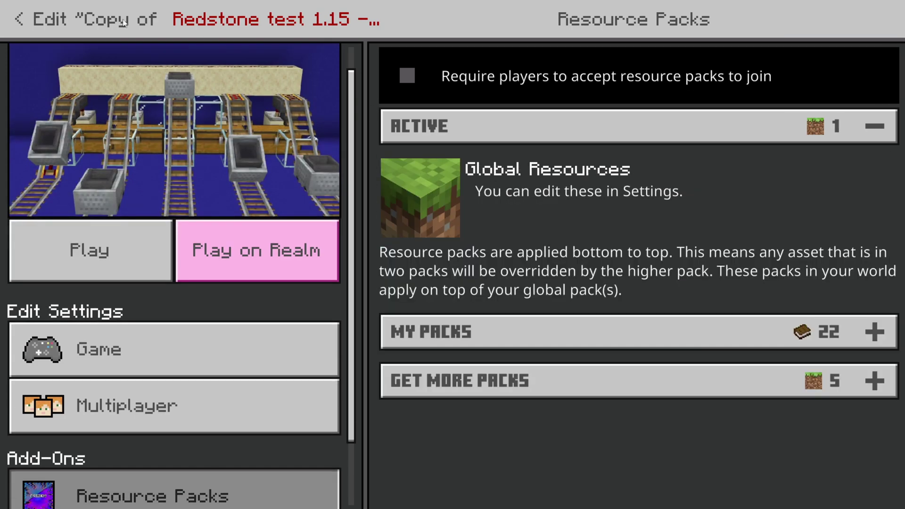
click(29, 21)
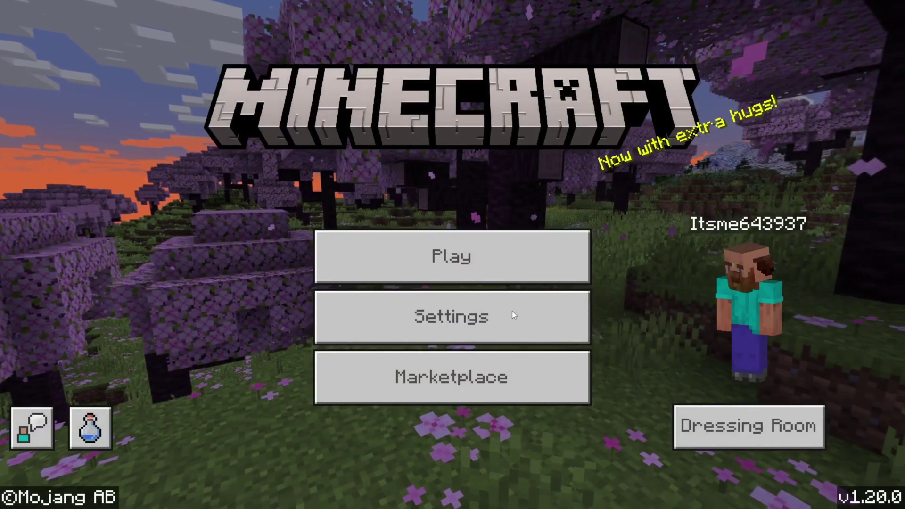
Step: Open the worlds list and load the Creative world "Copy of Redstone test 1.15 - 1.17"
click(524, 282)
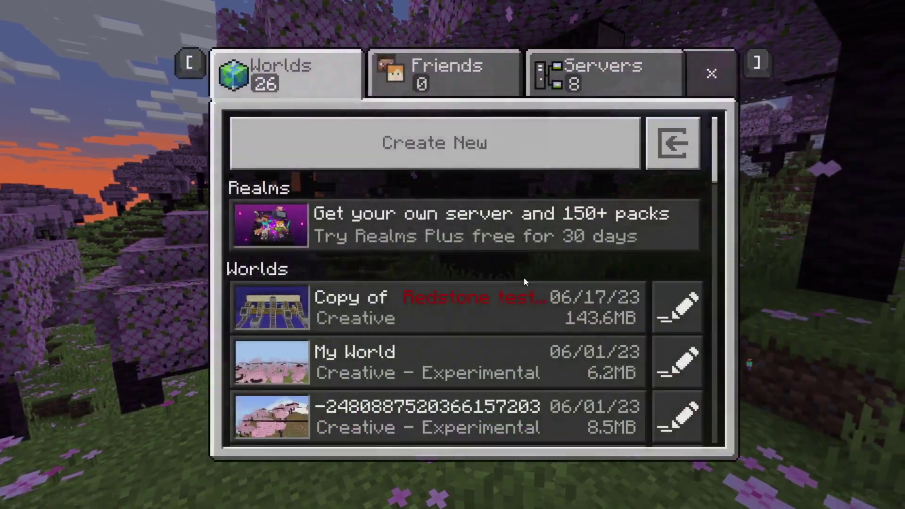
scroll(551, 277, down, 3)
scroll(550, 270, up, 3)
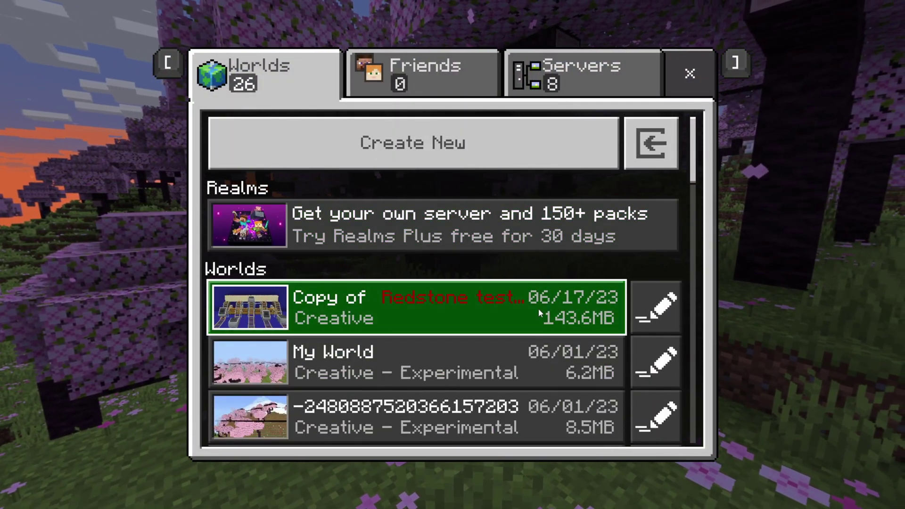
click(538, 308)
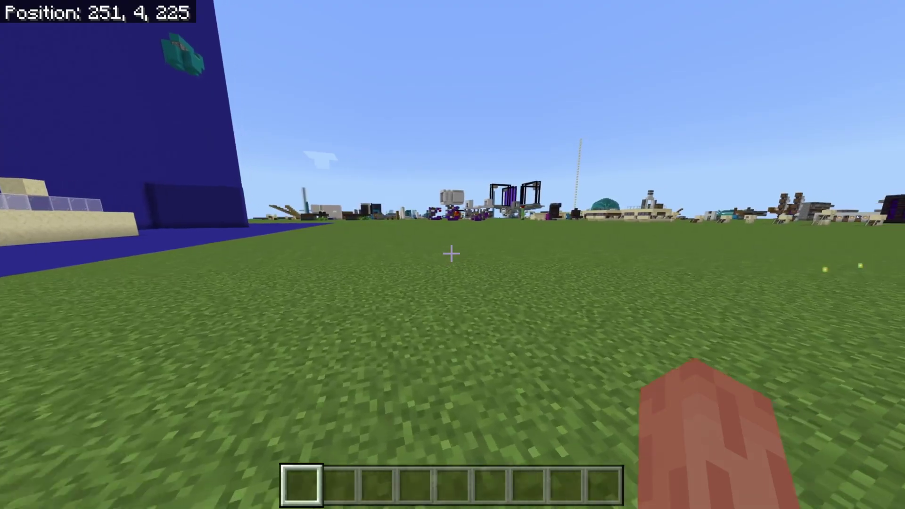
Step: Expand the sword and axe groups in the creative inventory's Equipment category, add a Stone Axe and an Iron Axe to the hotbar, and close the inventory
key(e)
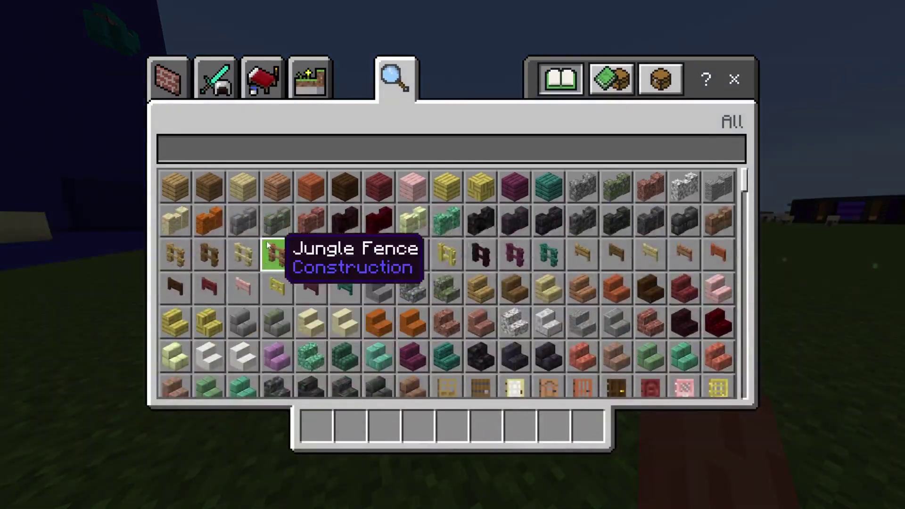
click(290, 151)
click(212, 99)
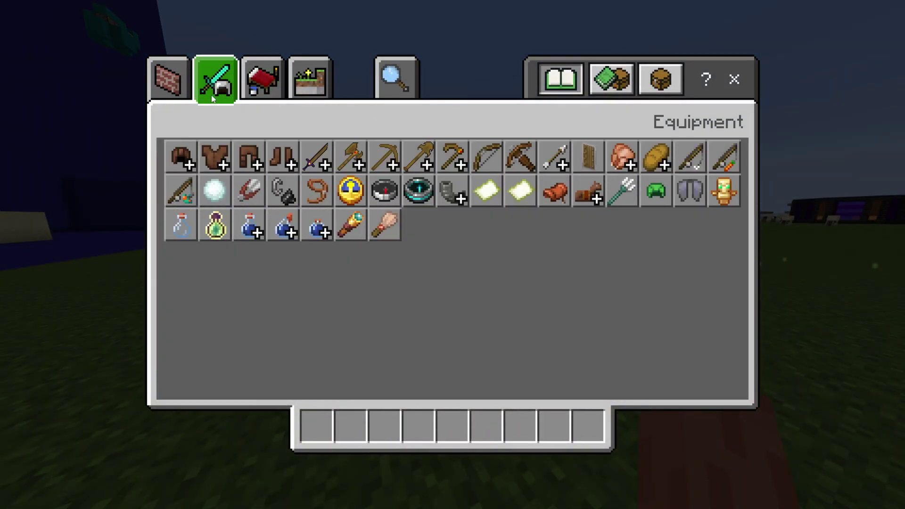
click(321, 170)
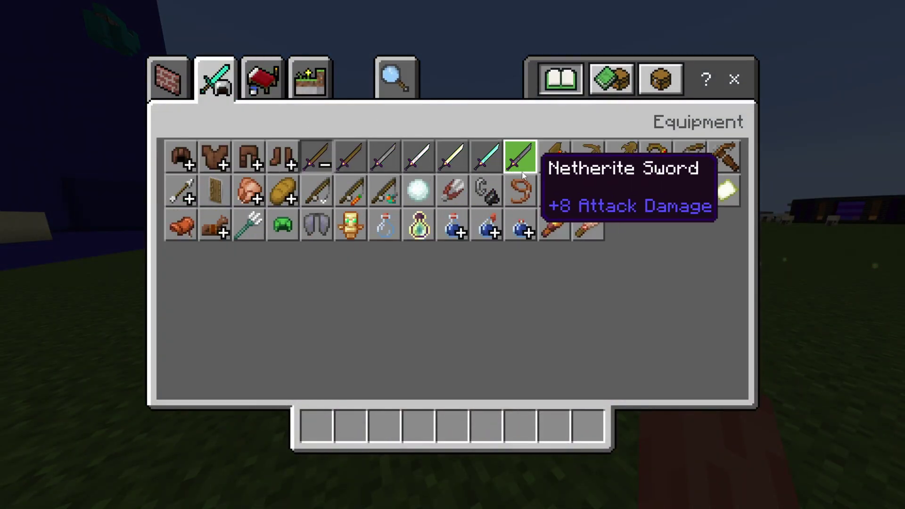
click(555, 157)
click(653, 157)
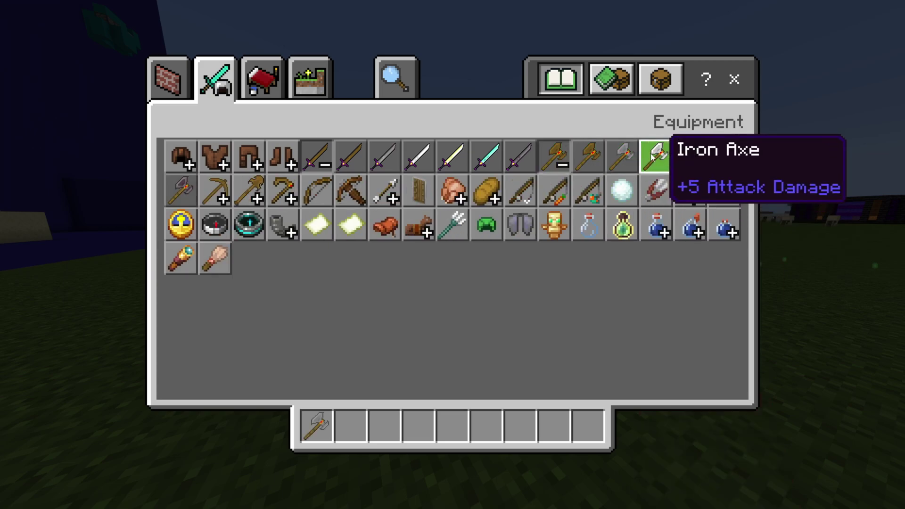
click(653, 158)
click(733, 79)
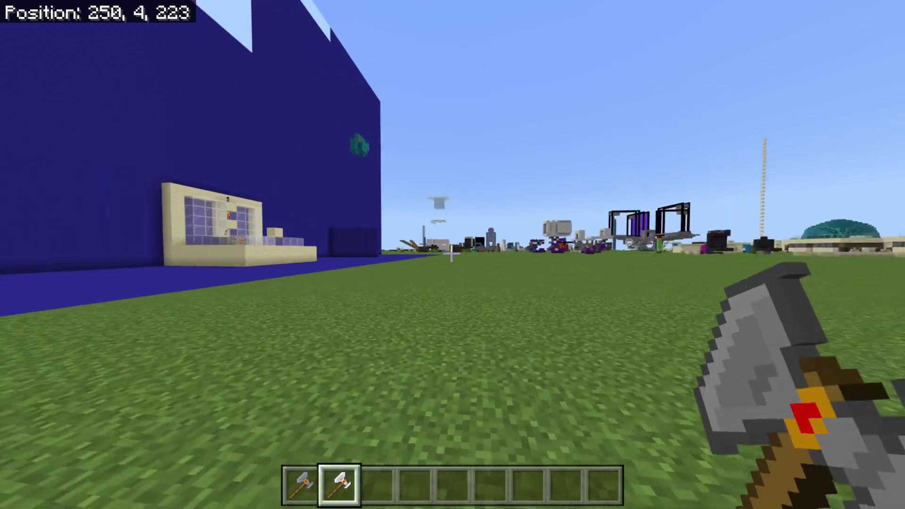
Step: Hold the Stone Axe and the Iron Axe in turn to inspect their models, and view the empty-handed character from the front in third person
key(1)
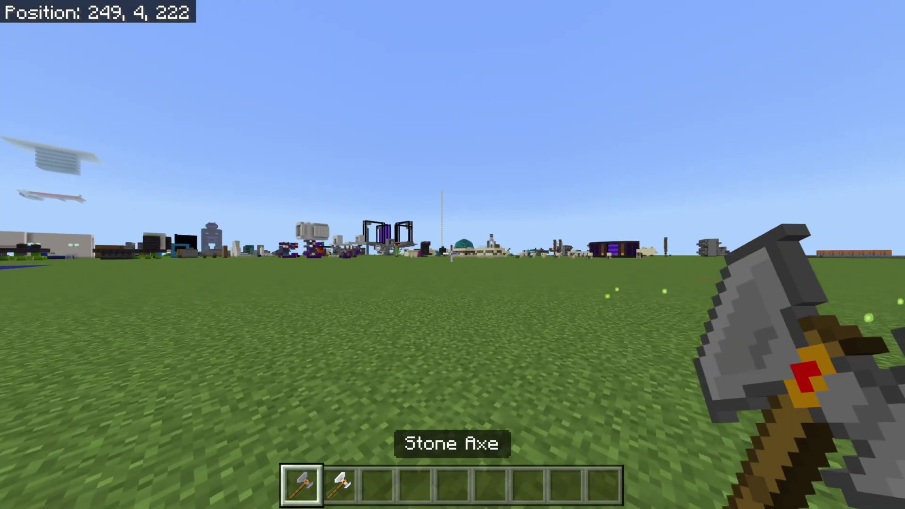
key(2)
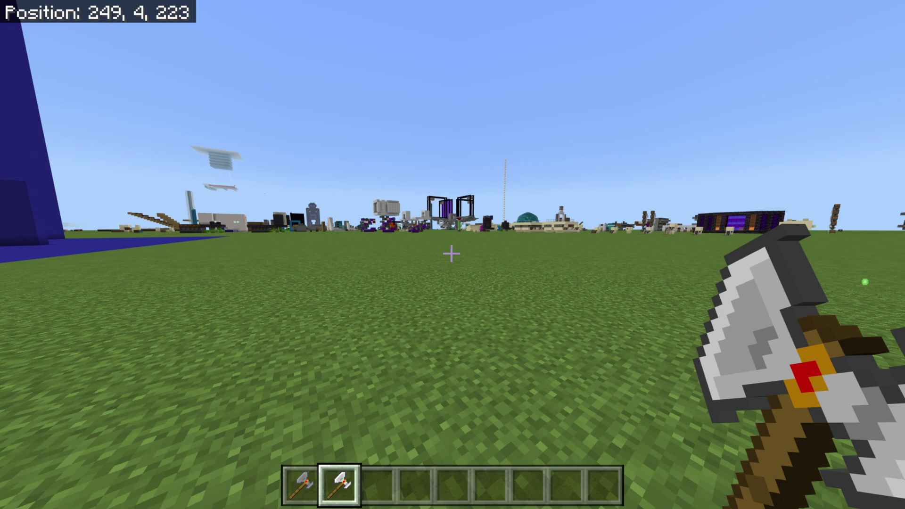
key(3)
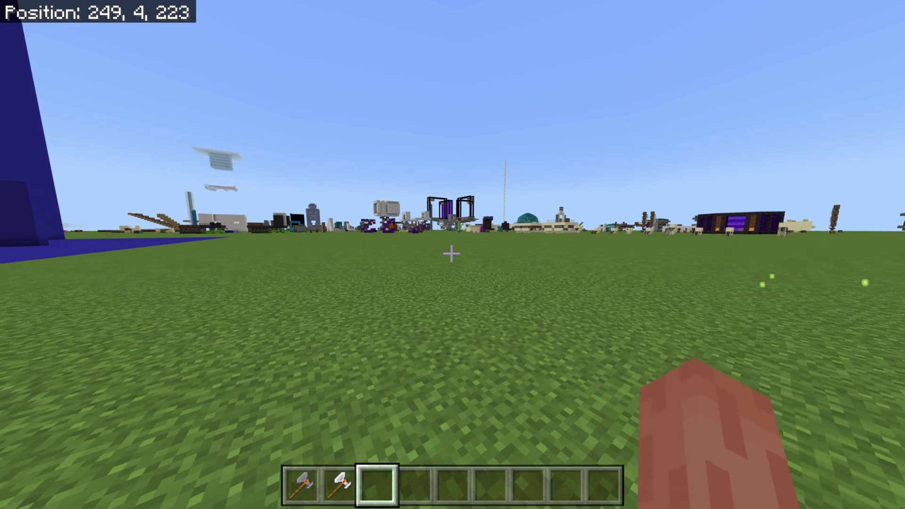
key(F5)
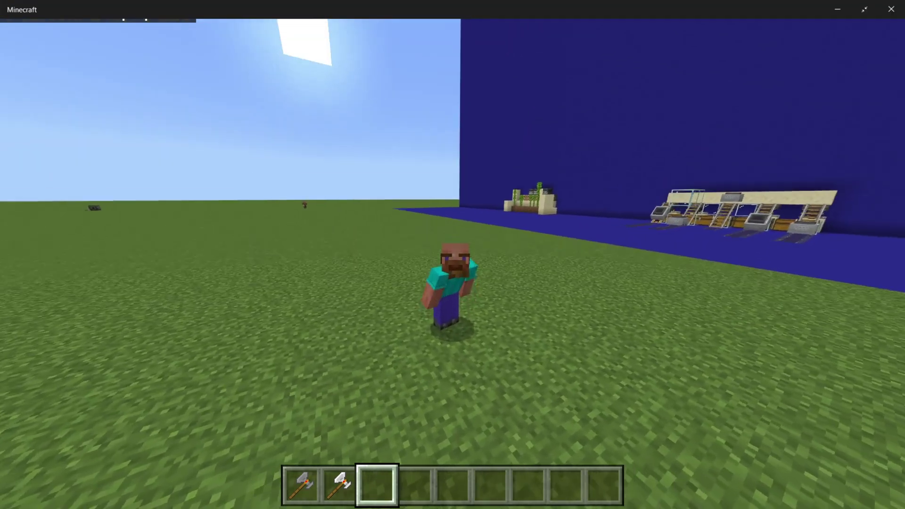
key(space)
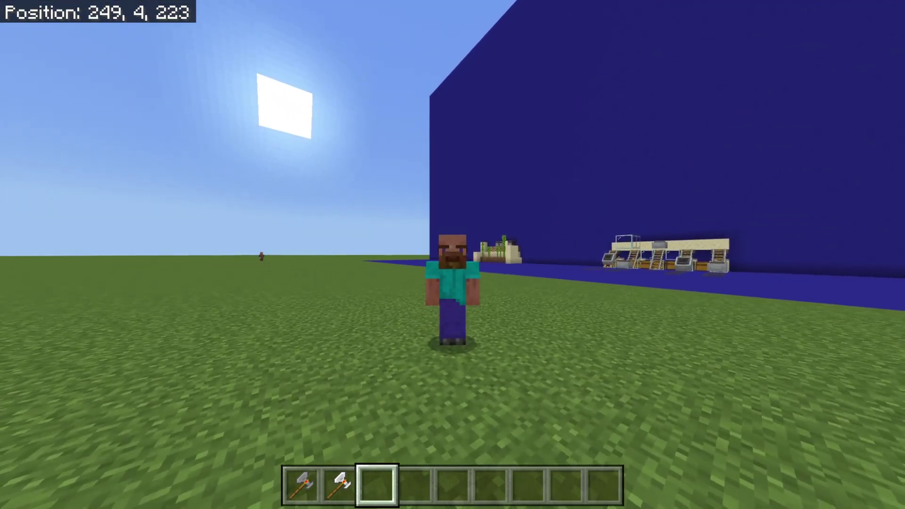